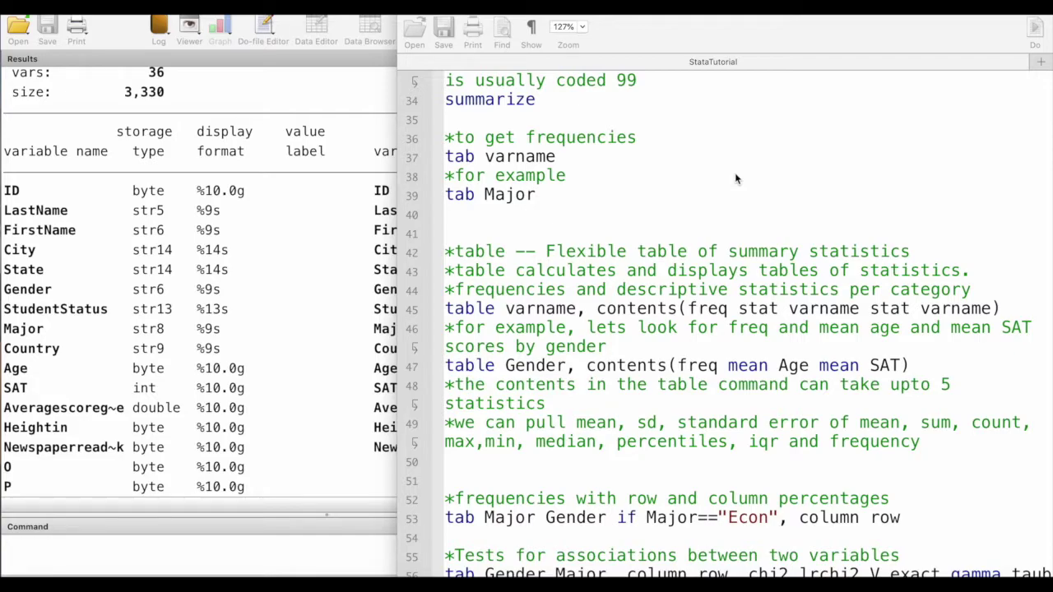
# - Review the ID, Gender, Major, average score and height variables in the Results variable list
pyautogui.click(243, 309)
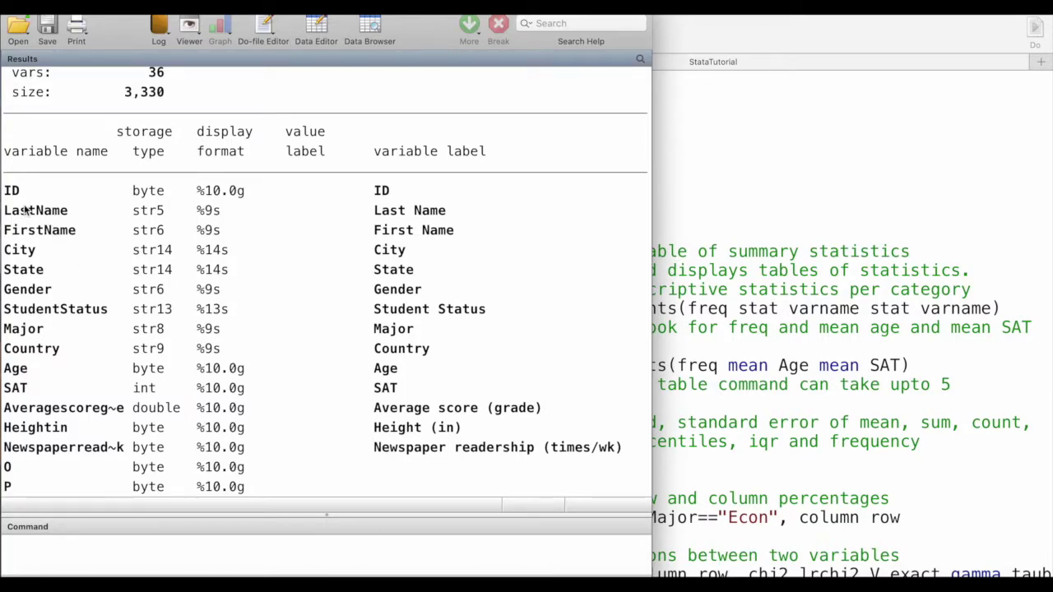
pyautogui.moveTo(19, 191); pyautogui.dragTo(45, 231)
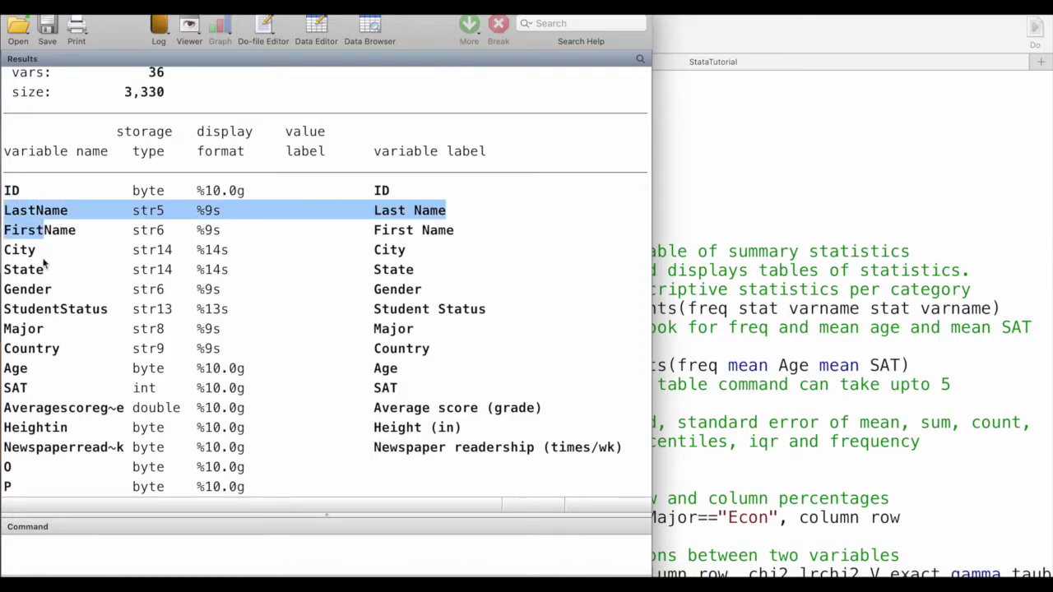
pyautogui.moveTo(51, 291); pyautogui.dragTo(6, 296)
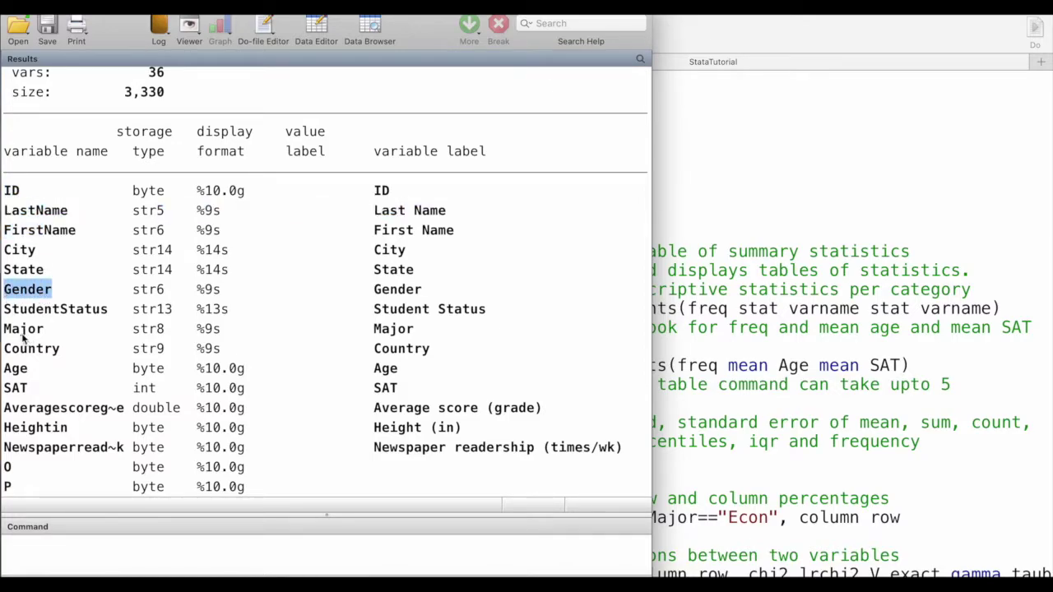
pyautogui.click(11, 333)
pyautogui.doubleClick(12, 333)
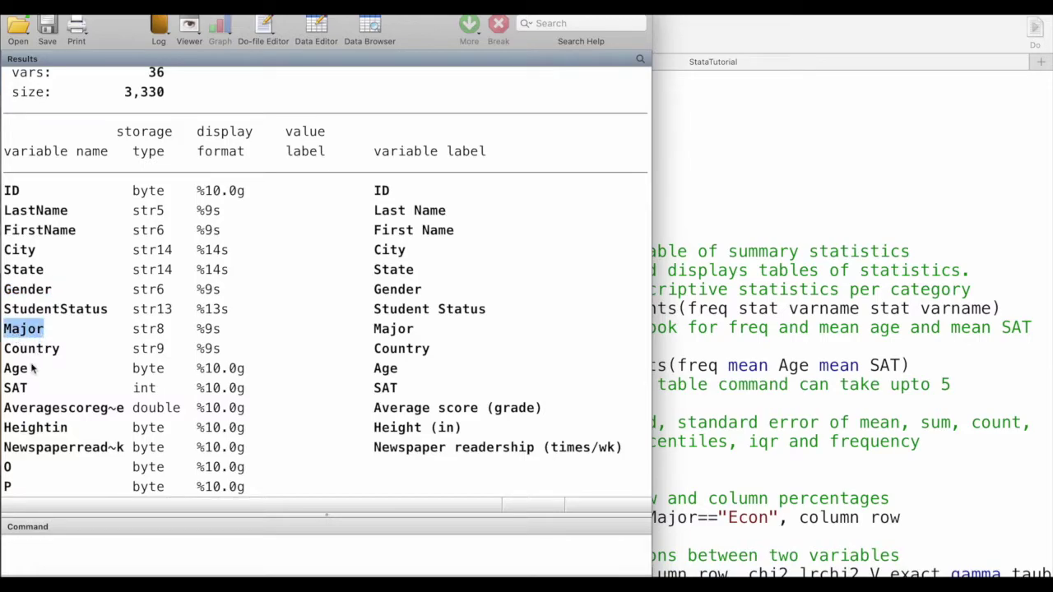
pyautogui.moveTo(24, 393); pyautogui.dragTo(123, 426)
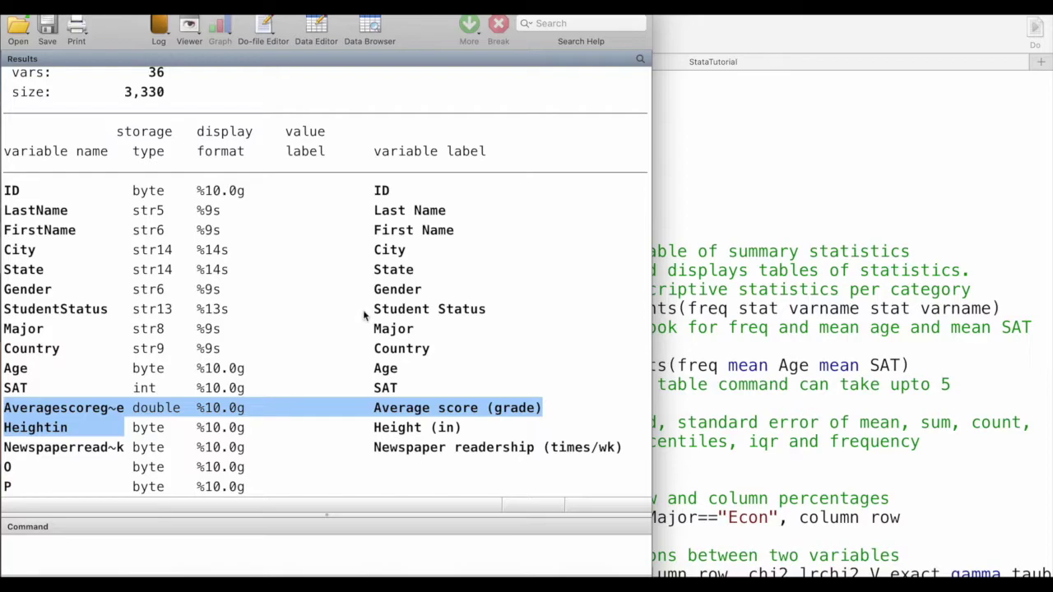
pyautogui.click(463, 314)
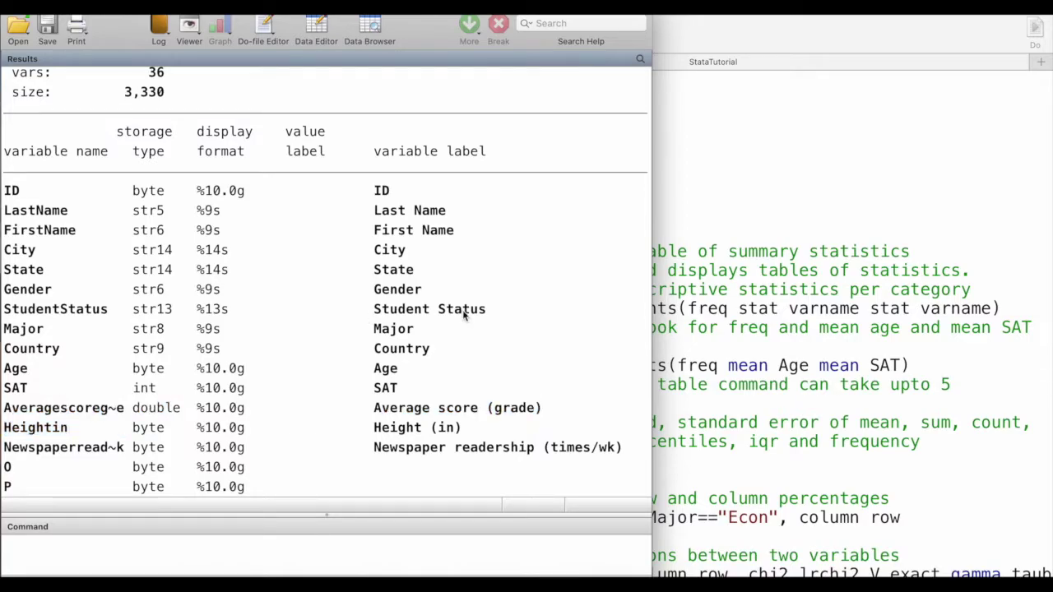
pyautogui.click(708, 366)
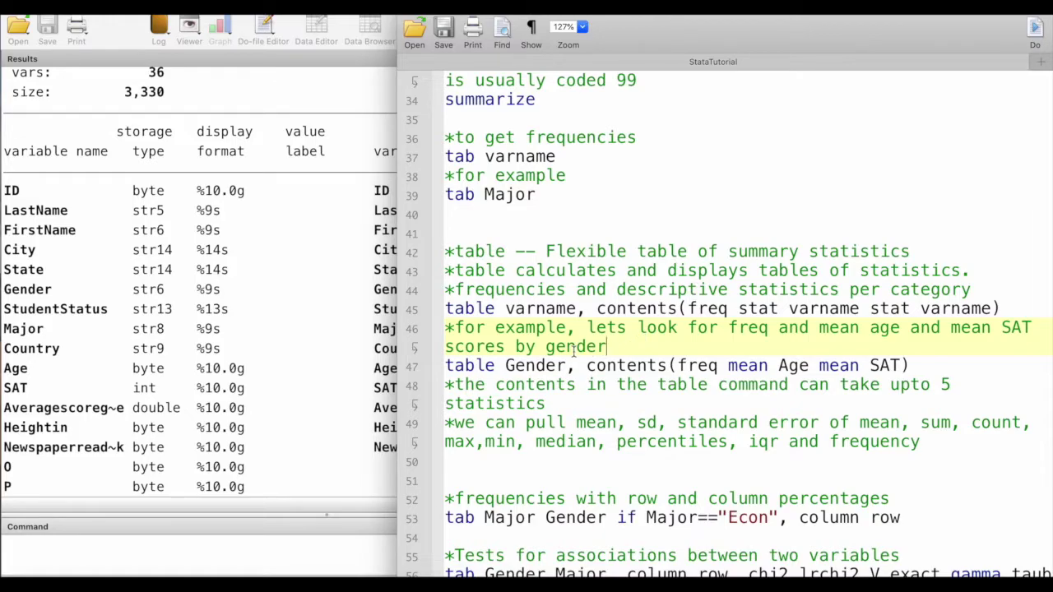
# - Select line 47 'table Gender, contents(freq mean Age mean SAT)' and run it with Cmd+Shift+D
pyautogui.moveTo(505, 308); pyautogui.dragTo(960, 309)
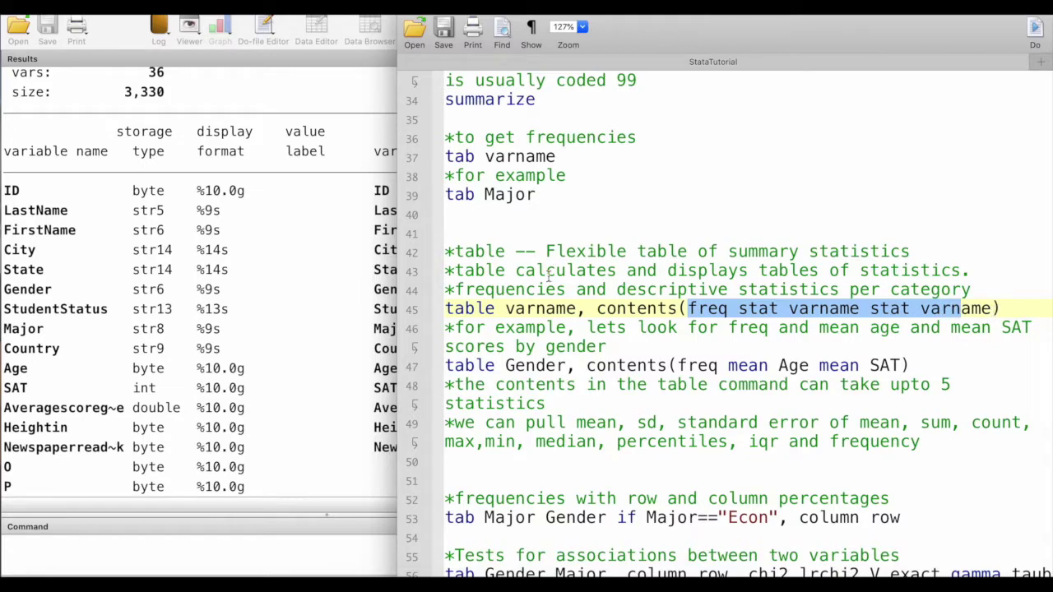
pyautogui.click(724, 309)
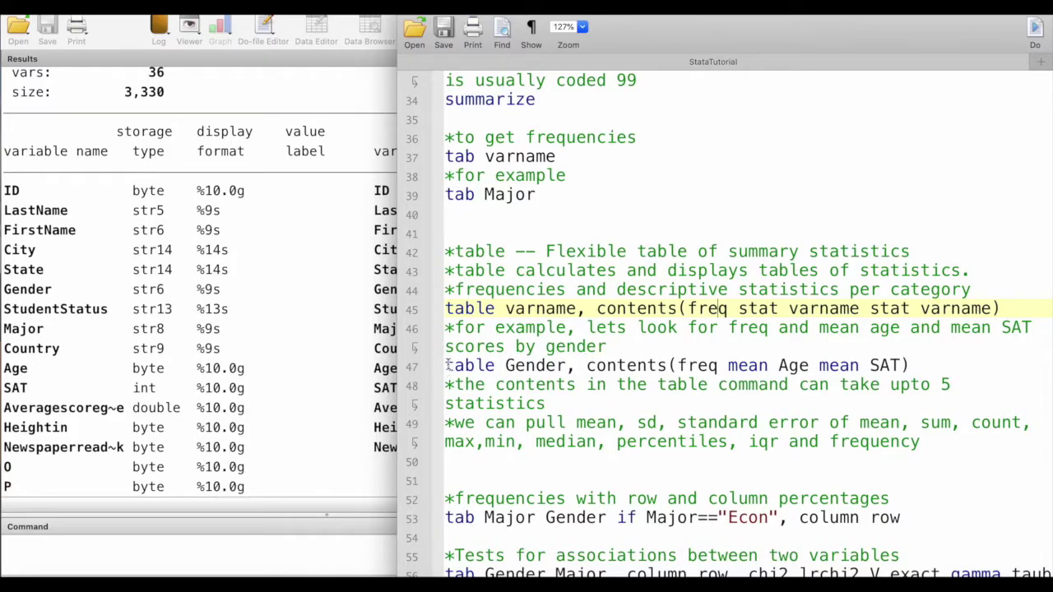
pyautogui.moveTo(445, 365); pyautogui.dragTo(568, 367)
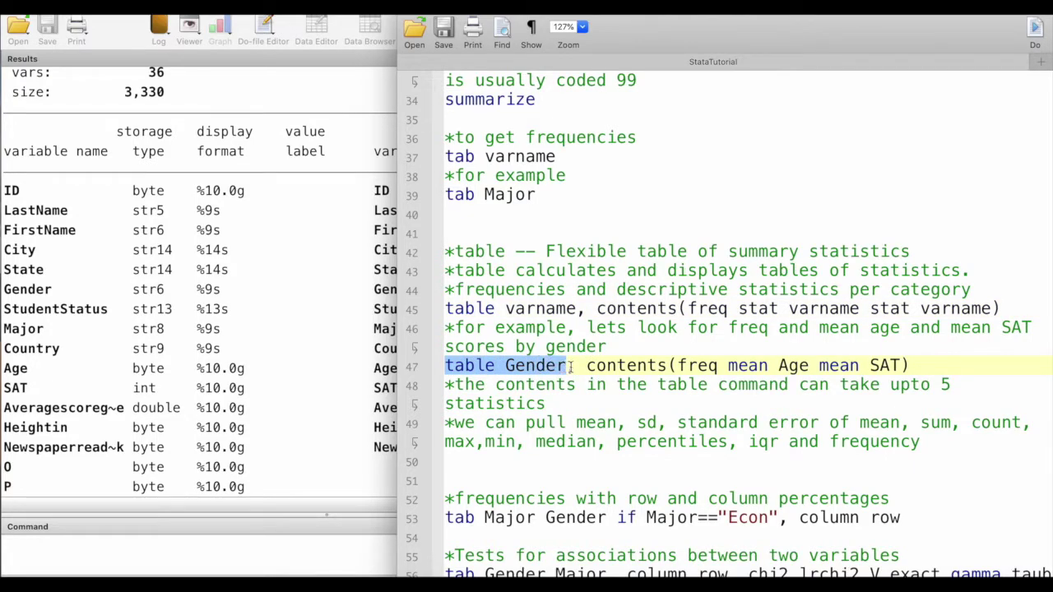
pyautogui.keyDown('shift'); pyautogui.click(930, 364); pyautogui.keyUp('shift')
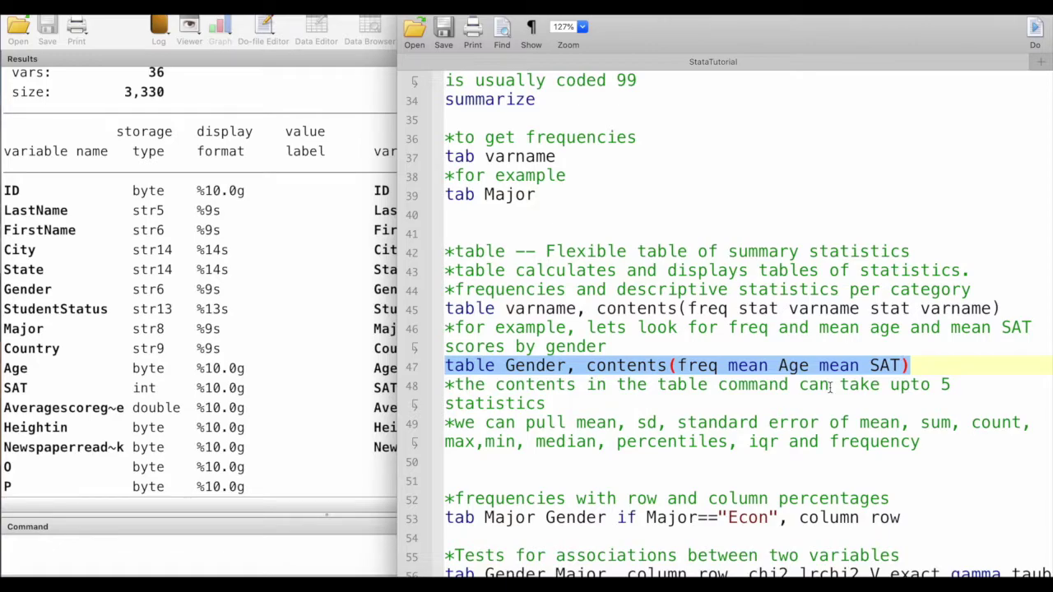
pyautogui.press('super+shift+d')
# - Review the Female (15, age 23.2, SAT 1871.8) and Male (15, 27.2, 1826) table rows, then return to the do-file
pyautogui.click(90, 271)
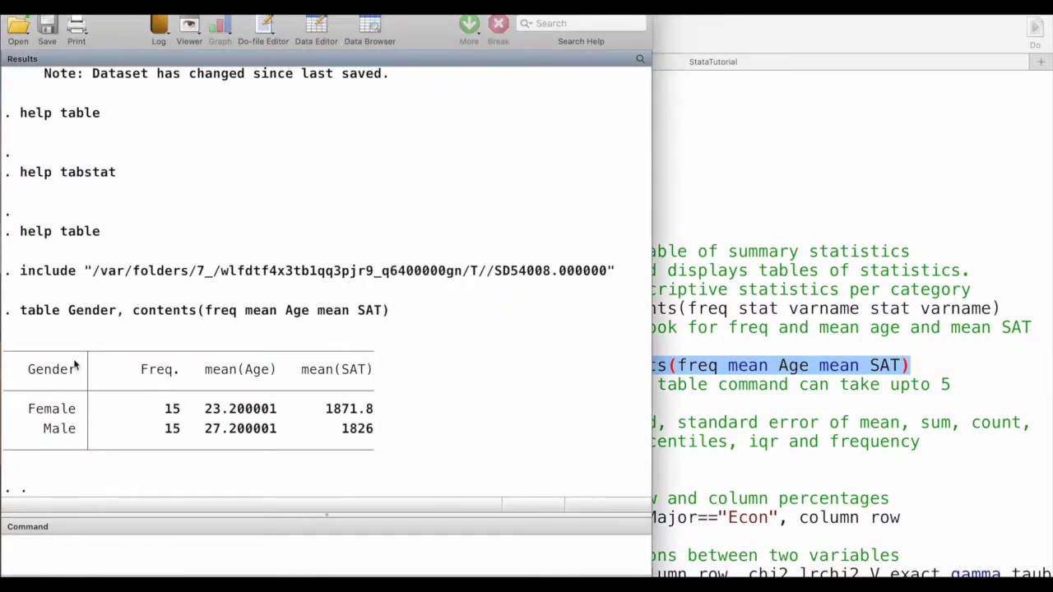
pyautogui.moveTo(28, 409); pyautogui.dragTo(68, 408)
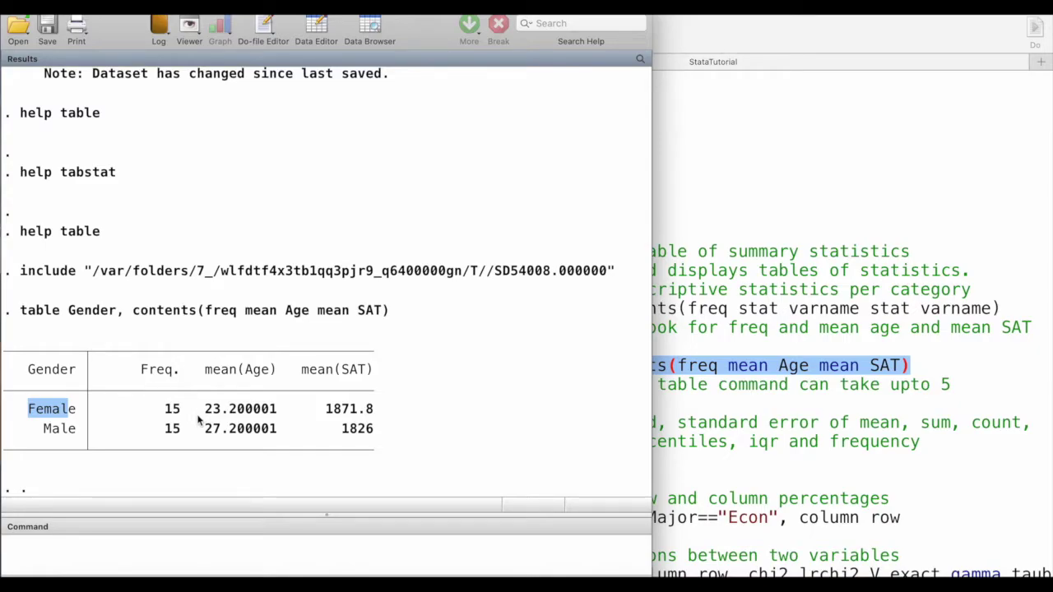
pyautogui.moveTo(75, 431); pyautogui.dragTo(47, 438)
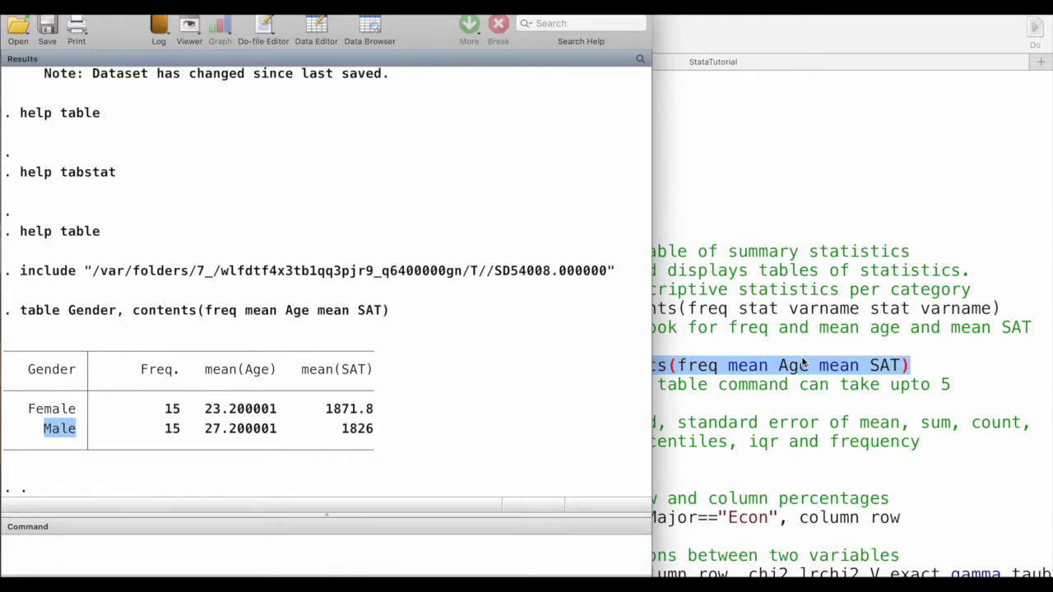
pyautogui.moveTo(83, 371); pyautogui.dragTo(37, 417)
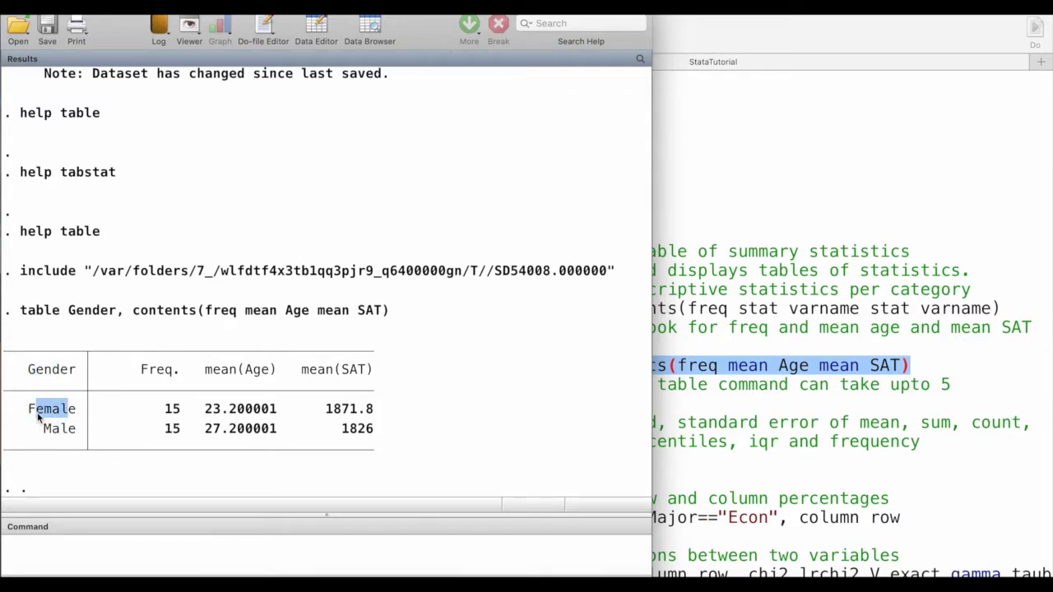
pyautogui.click(790, 310)
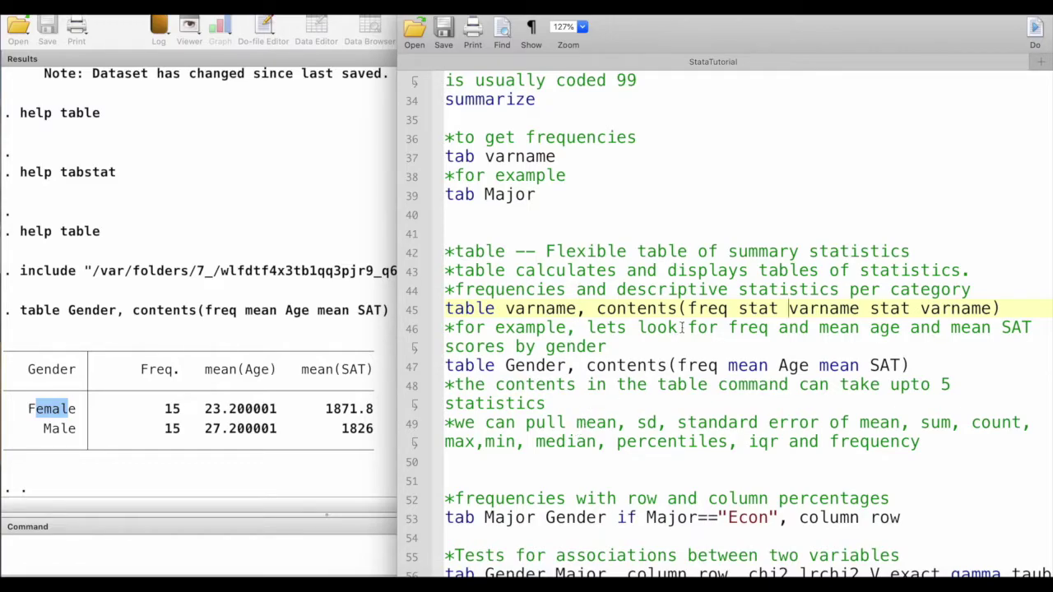
# - Read the tabstat description and the note that variables must not be strings
pyautogui.scroll(-10, 682, 326)
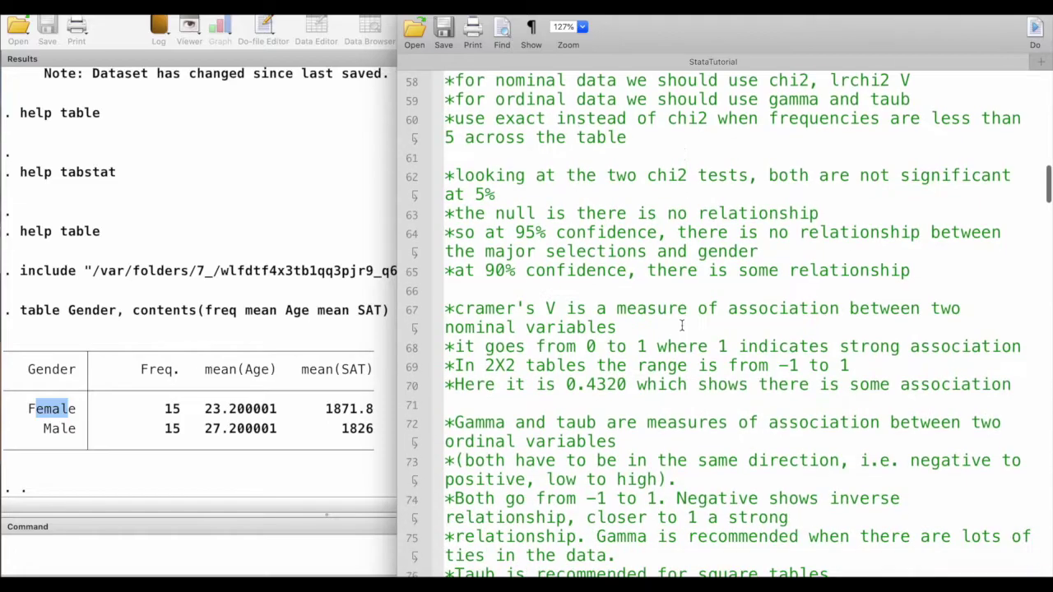
pyautogui.scroll(-9, 682, 326)
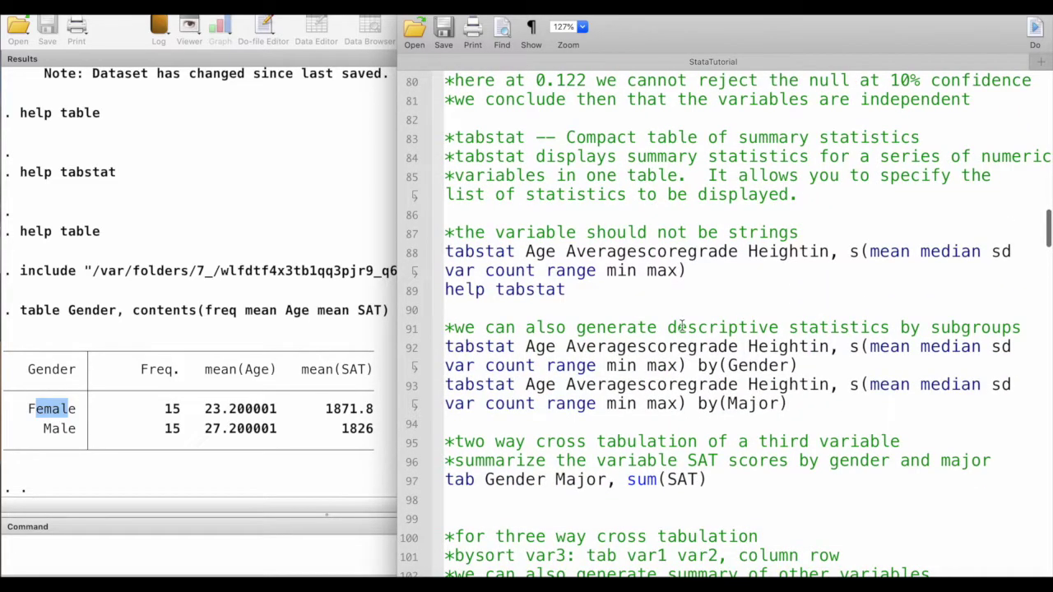
pyautogui.scroll(1, 613, 226)
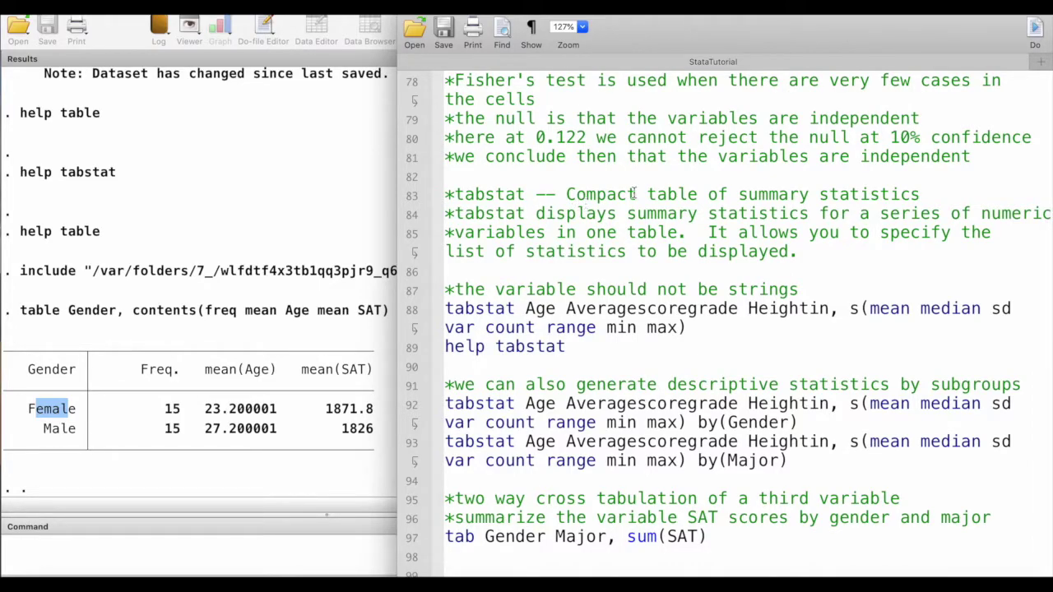
pyautogui.moveTo(455, 234); pyautogui.dragTo(676, 234)
pyautogui.moveTo(796, 290); pyautogui.dragTo(643, 280)
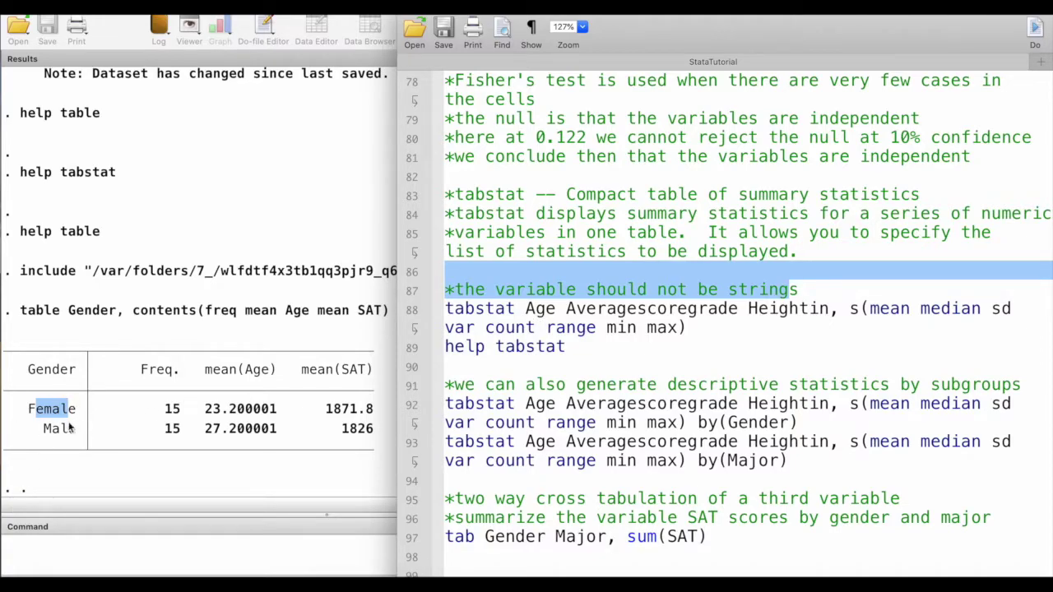
# - Select the full line 88 tabstat command for Age, Averagescoregrade and Heightin and run it with Do
pyautogui.click(563, 326)
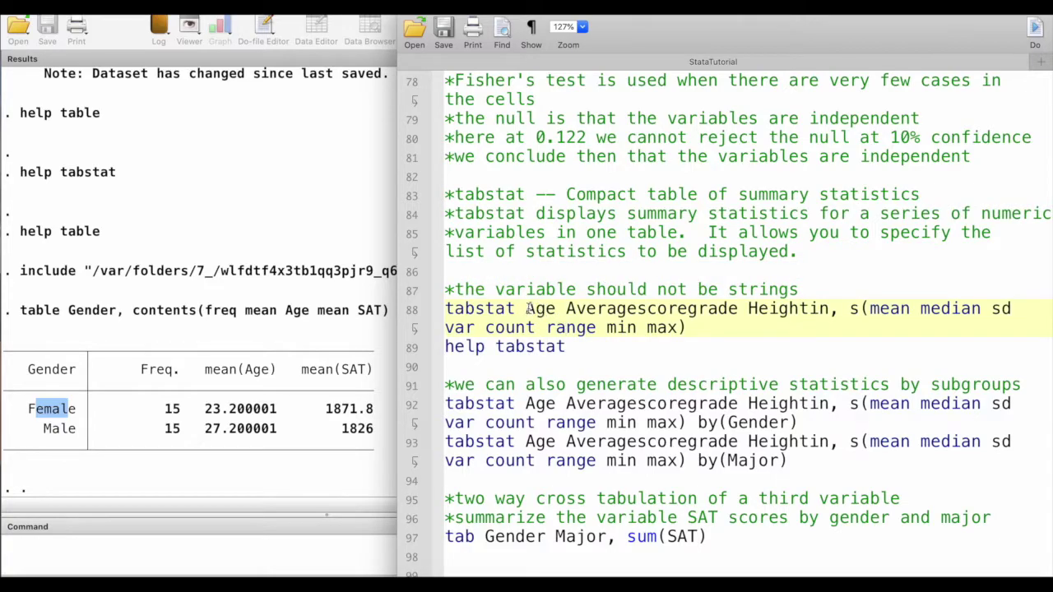
pyautogui.moveTo(448, 309); pyautogui.dragTo(832, 307)
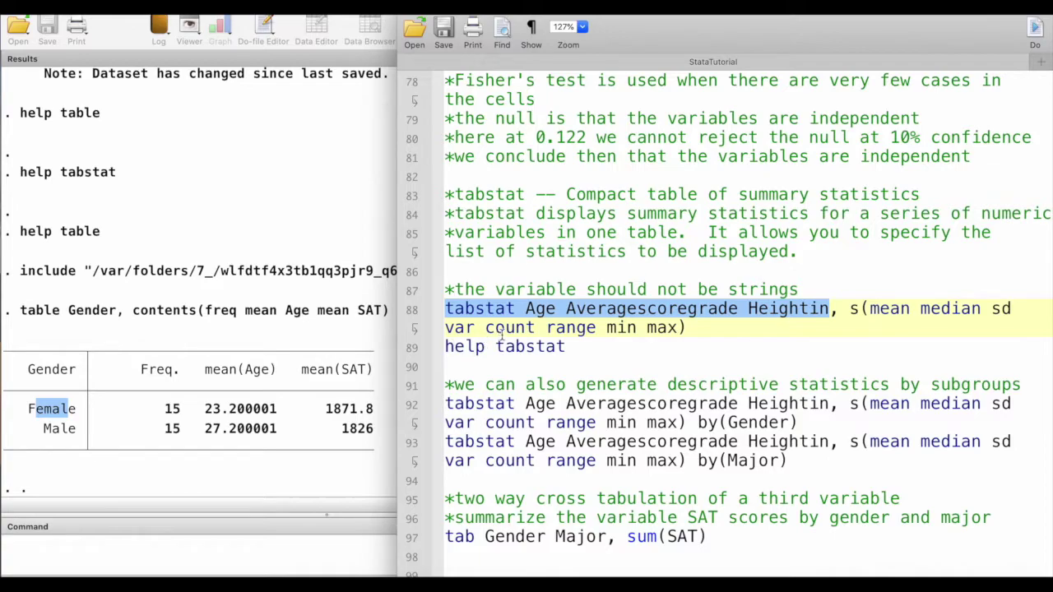
pyautogui.keyDown('shift'); pyautogui.click(698, 328); pyautogui.keyUp('shift')
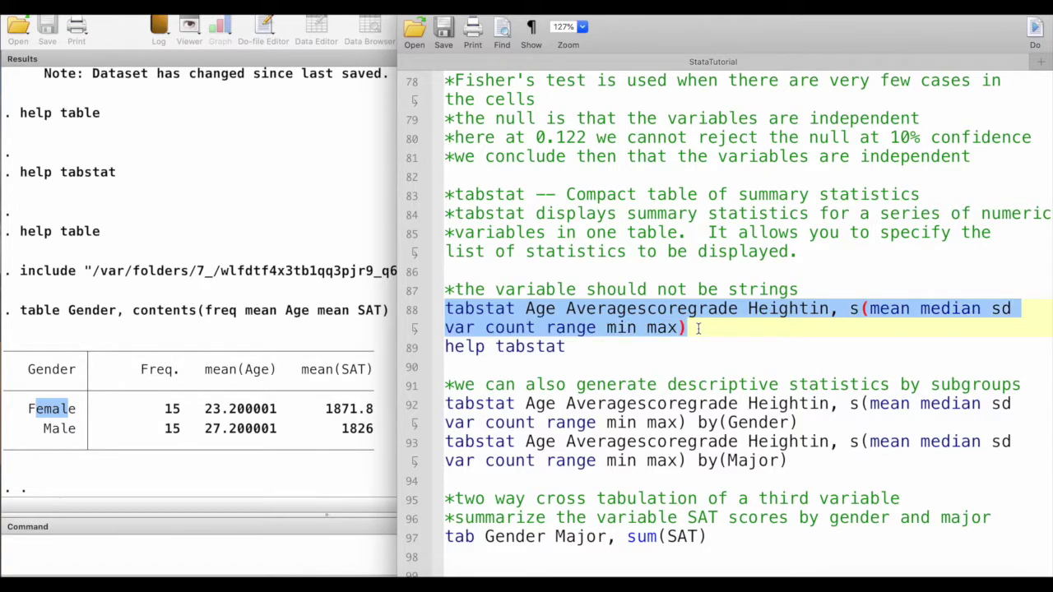
pyautogui.click(1033, 33)
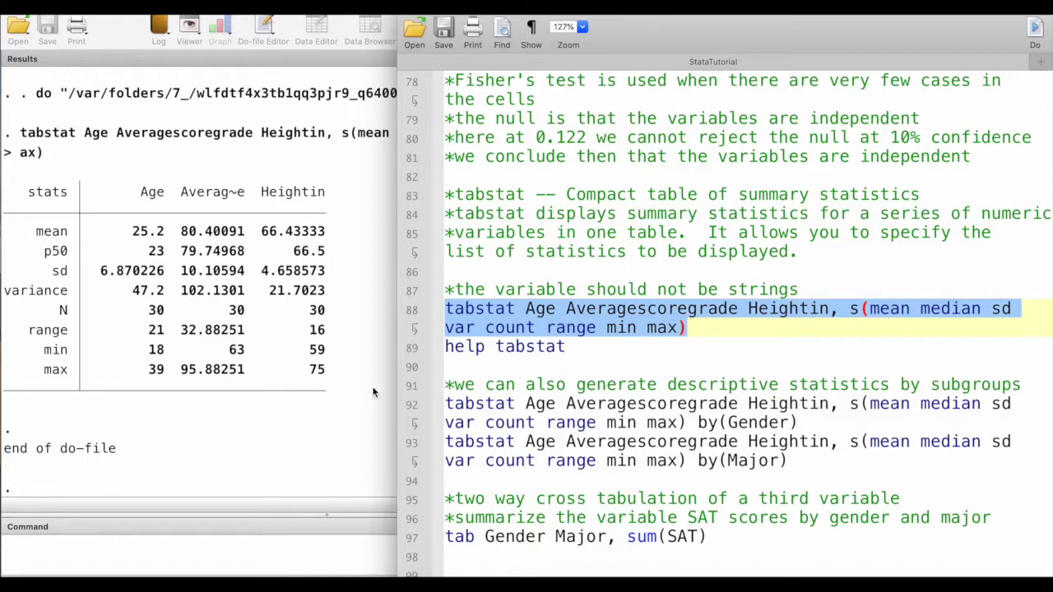
# - Select the line 92 tabstat by(Gender) command and run it with Do
pyautogui.moveTo(577, 385); pyautogui.dragTo(852, 379)
pyautogui.scroll(-2, 650, 369)
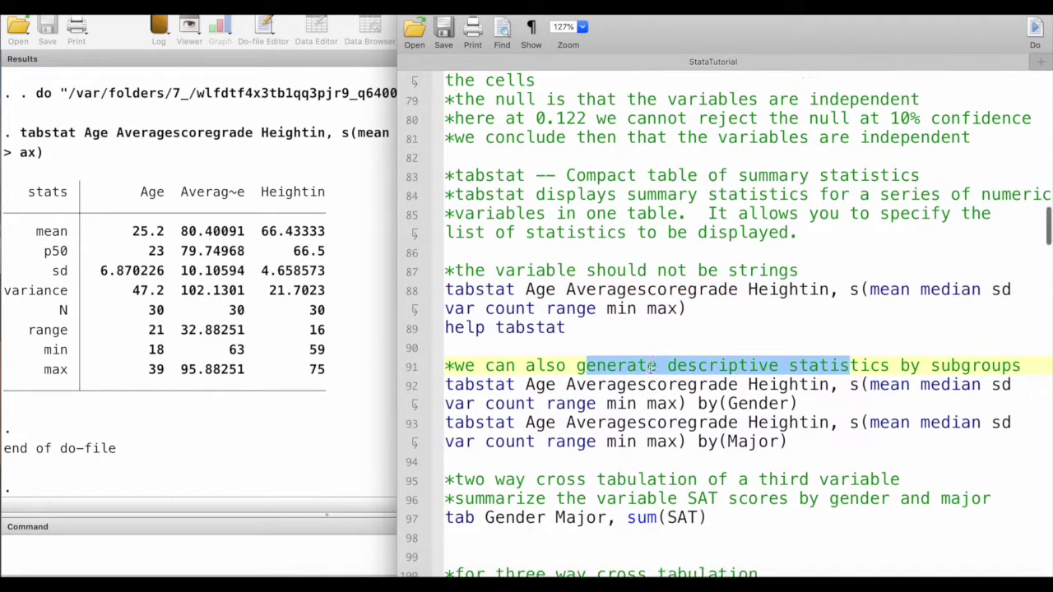
pyautogui.moveTo(445, 365); pyautogui.dragTo(811, 387)
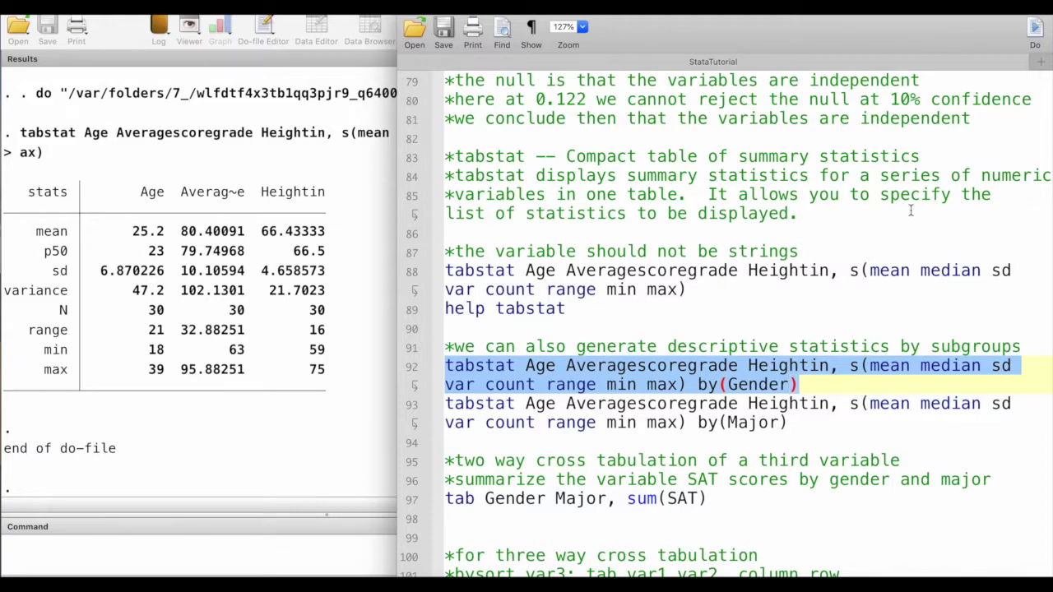
pyautogui.click(1035, 28)
# - Review the Female, Male and Total statistic blocks in the Results window
pyautogui.click(241, 247)
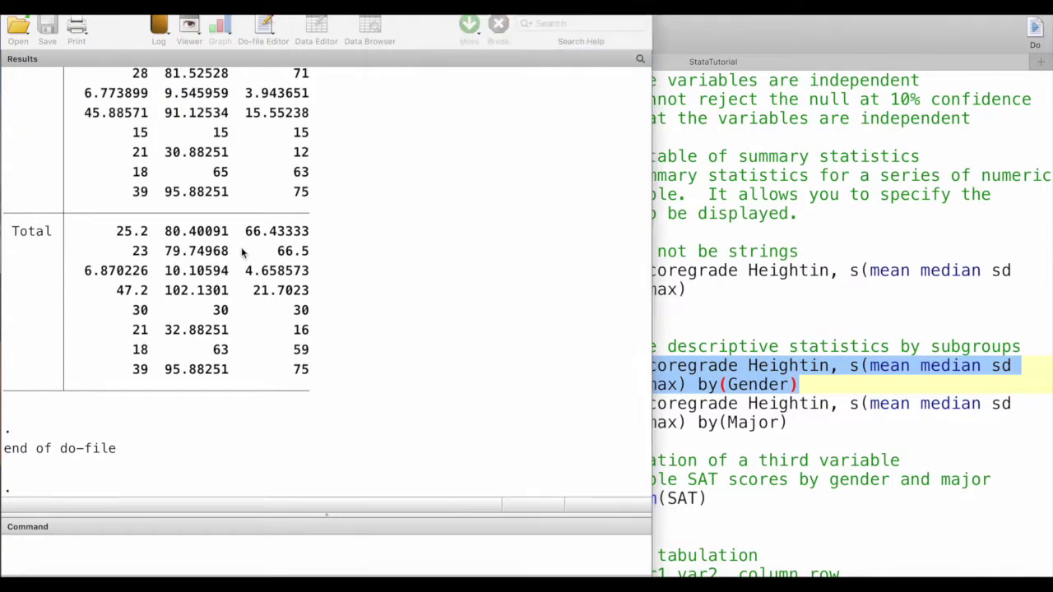
pyautogui.scroll(3, 241, 247)
pyautogui.scroll(5, 241, 250)
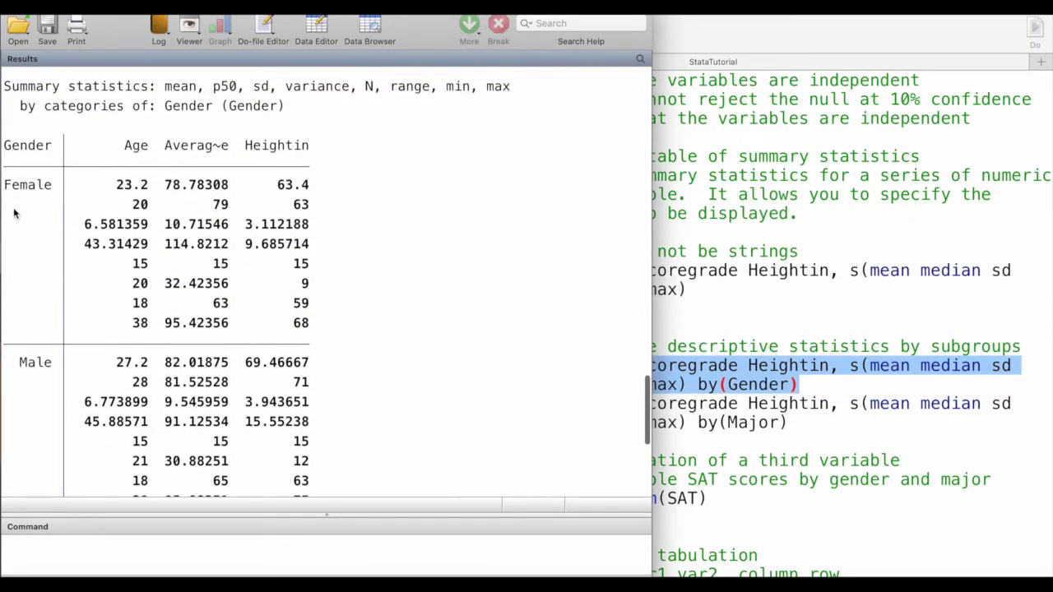
pyautogui.moveTo(9, 196); pyautogui.dragTo(47, 194)
pyautogui.scroll(-4, 71, 376)
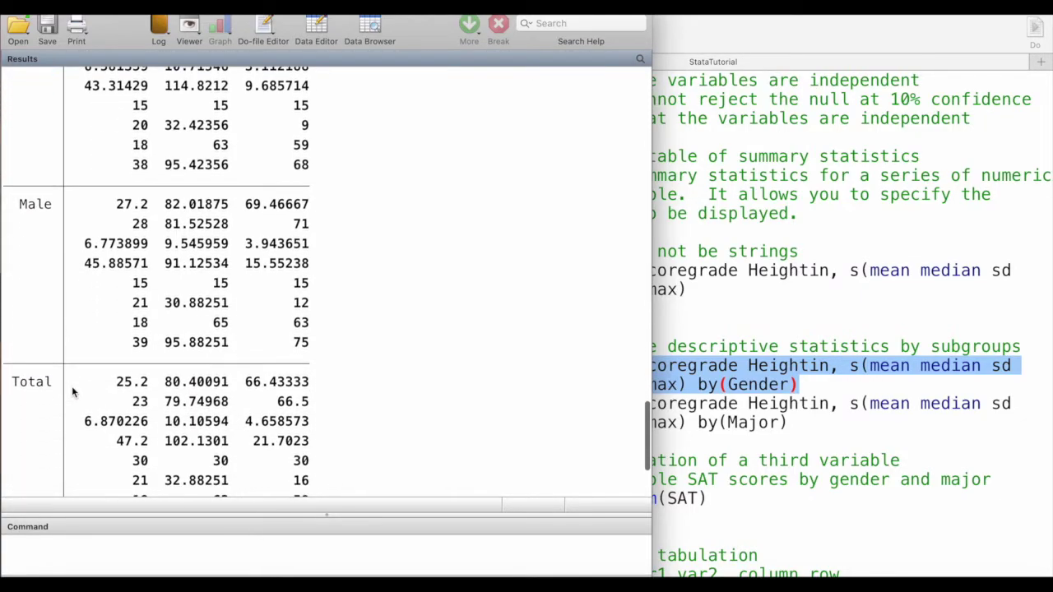
pyautogui.scroll(5, 144, 368)
# - Select the line 93 tabstat by(Major) command in the do-file
pyautogui.click(701, 356)
pyautogui.click(701, 355)
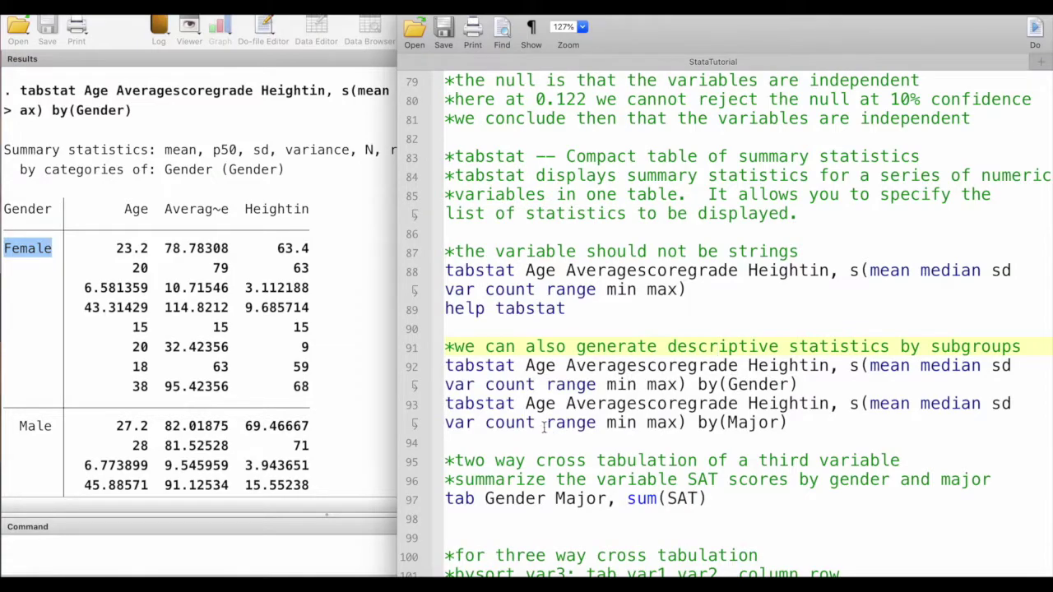
pyautogui.moveTo(786, 422); pyautogui.dragTo(445, 404)
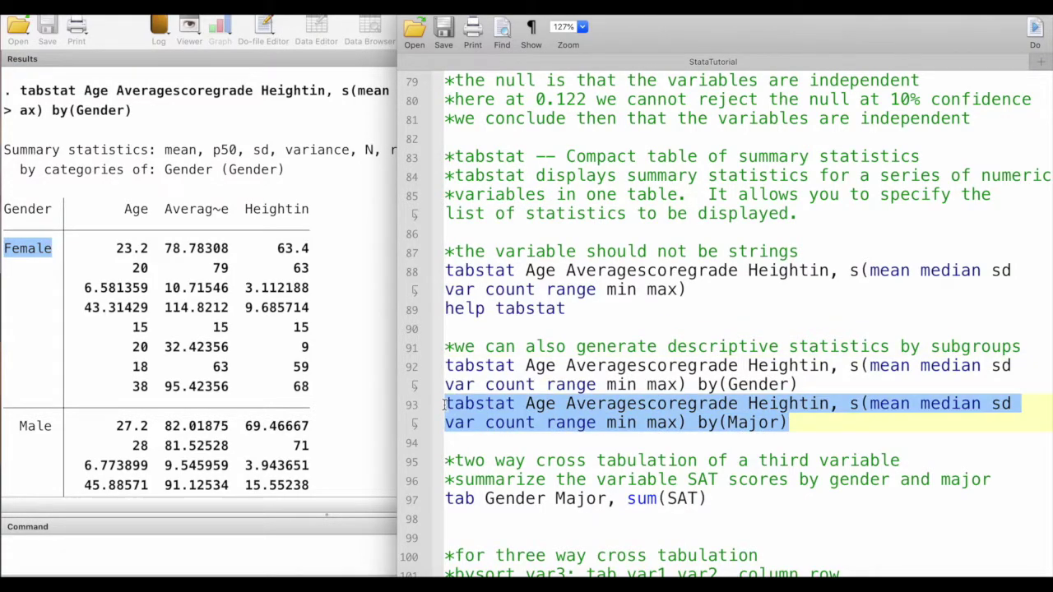
# - Run the tabstat by(Major) command and view the Econ and Math statistics in Results
pyautogui.click(1035, 34)
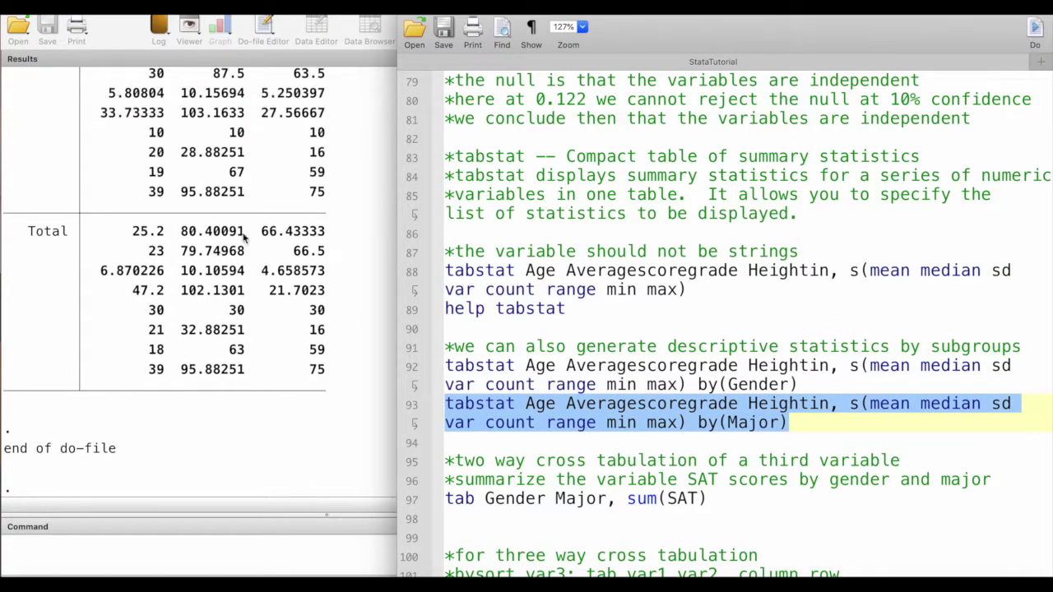
pyautogui.click(218, 251)
pyautogui.scroll(10, 192, 261)
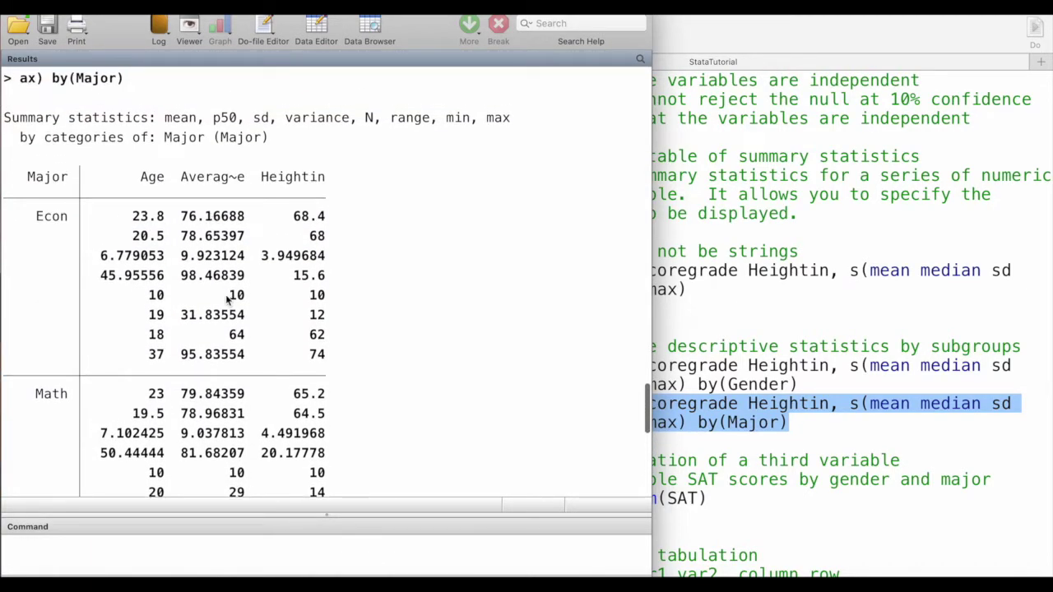
# - Scroll the do-file back up to the table command section
pyautogui.click(848, 346)
pyautogui.scroll(7, 635, 375)
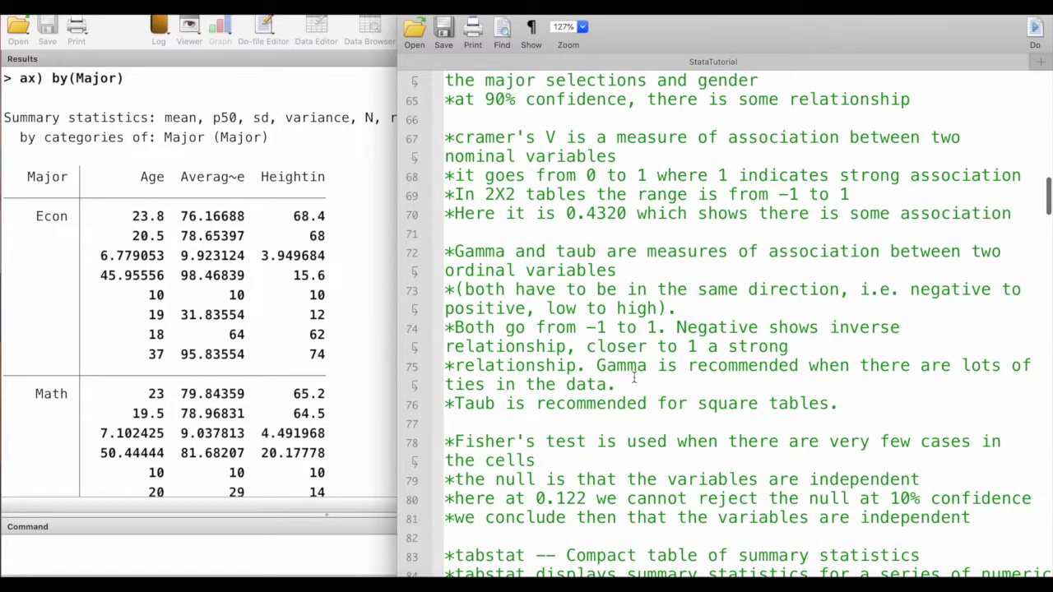
pyautogui.scroll(7, 634, 375)
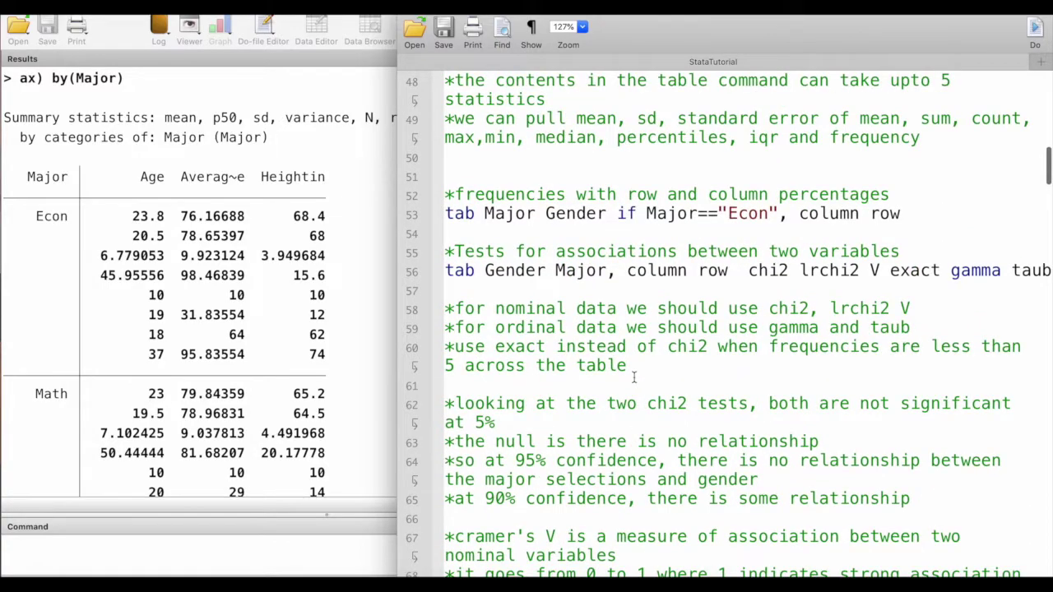
pyautogui.scroll(1, 635, 375)
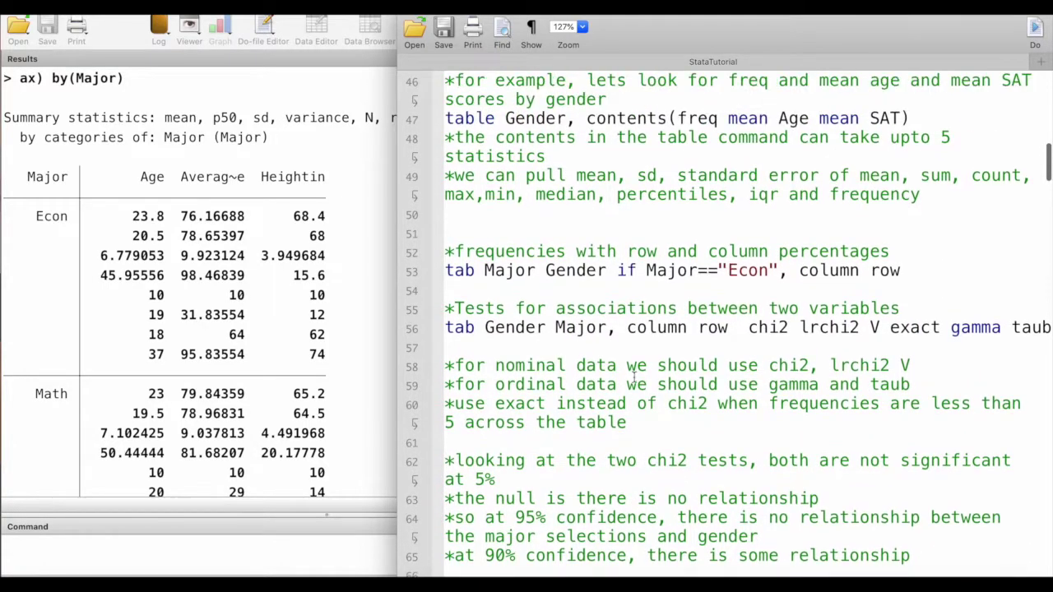
pyautogui.scroll(-1, 635, 377)
pyautogui.scroll(-1, 634, 377)
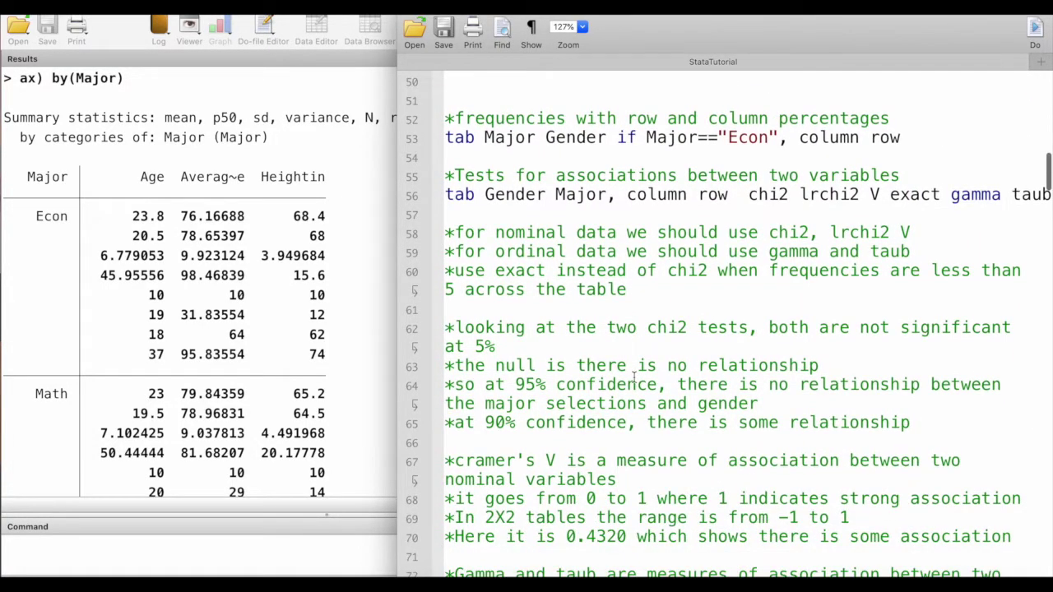
pyautogui.scroll(10, 634, 377)
pyautogui.scroll(-4, 634, 377)
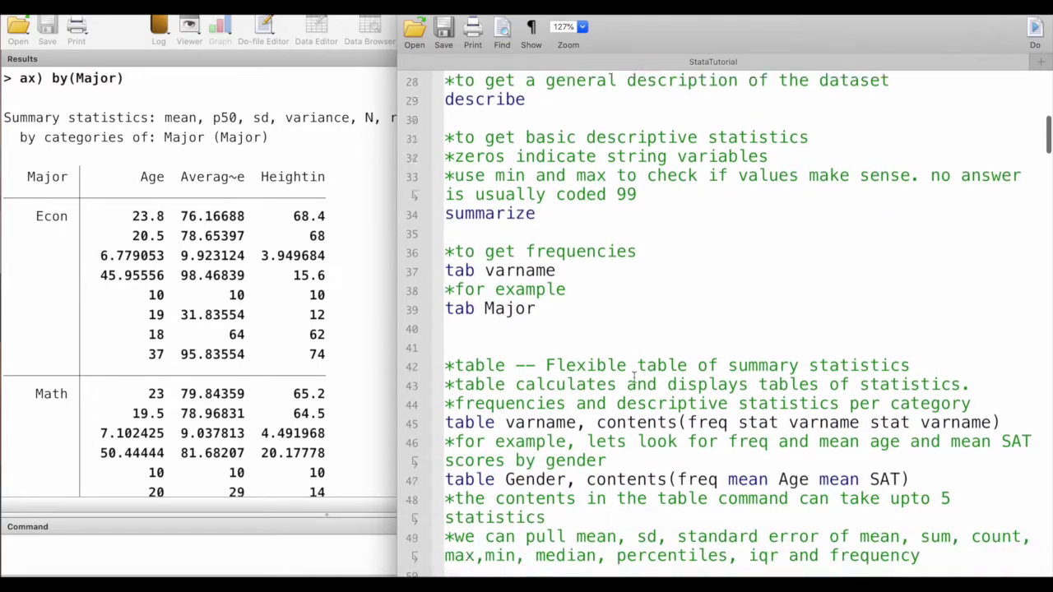
pyautogui.scroll(-1, 634, 377)
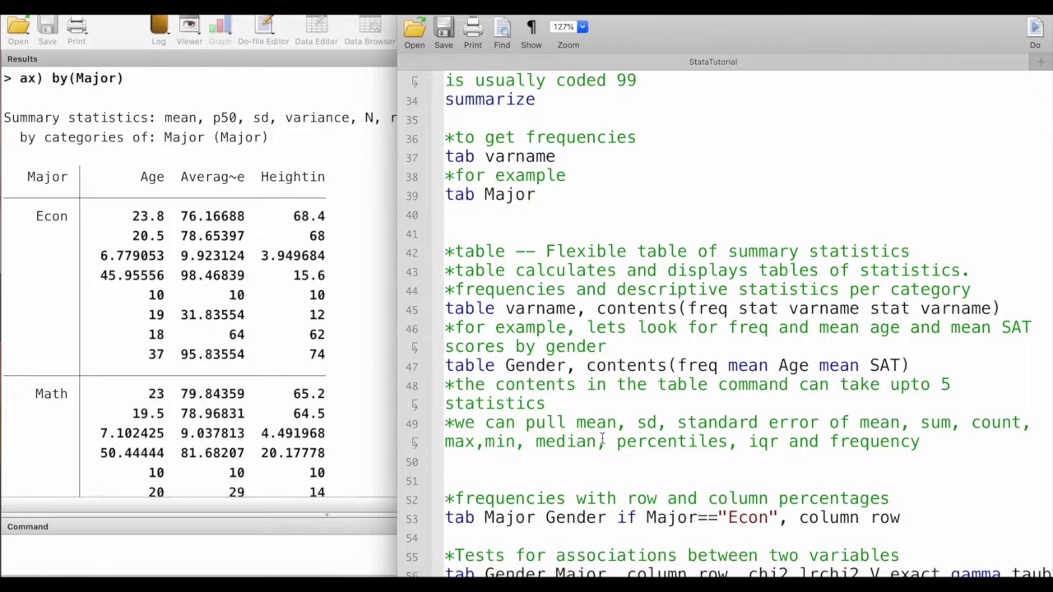
pyautogui.moveTo(636, 423); pyautogui.dragTo(790, 423)
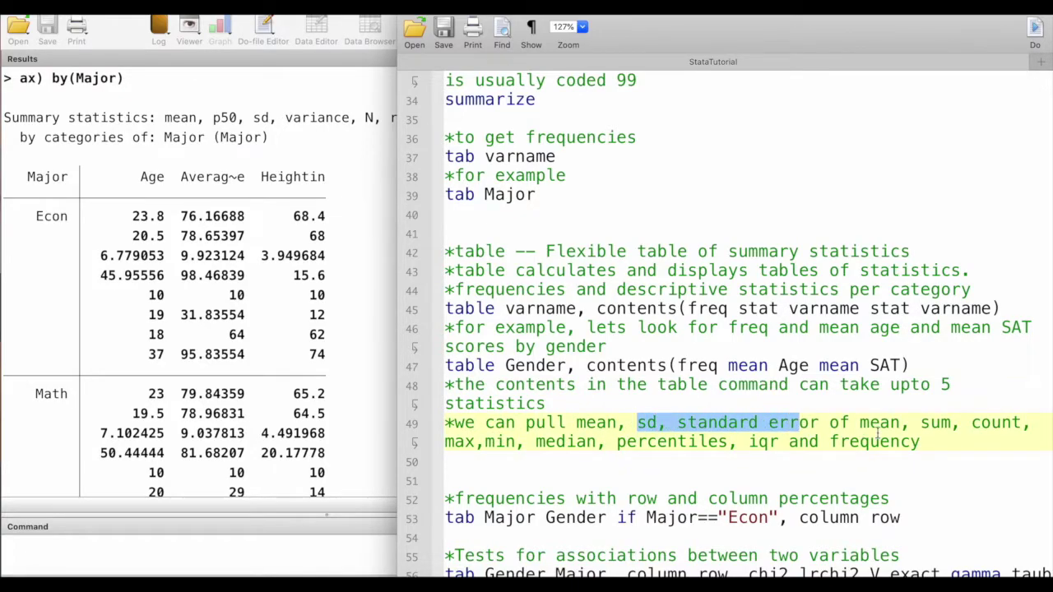
pyautogui.moveTo(920, 442); pyautogui.dragTo(663, 403)
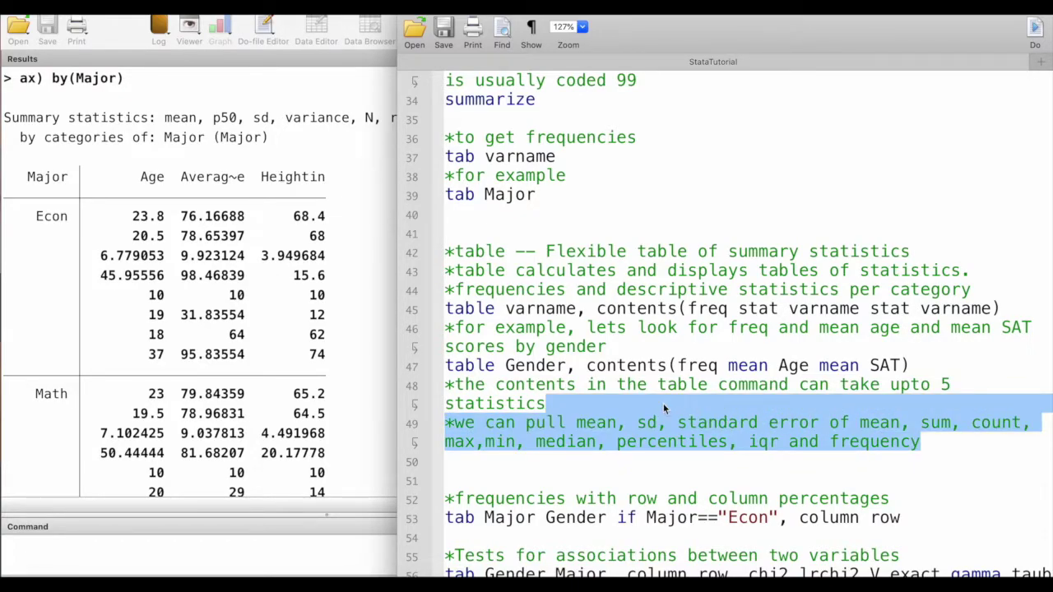
pyautogui.click(758, 386)
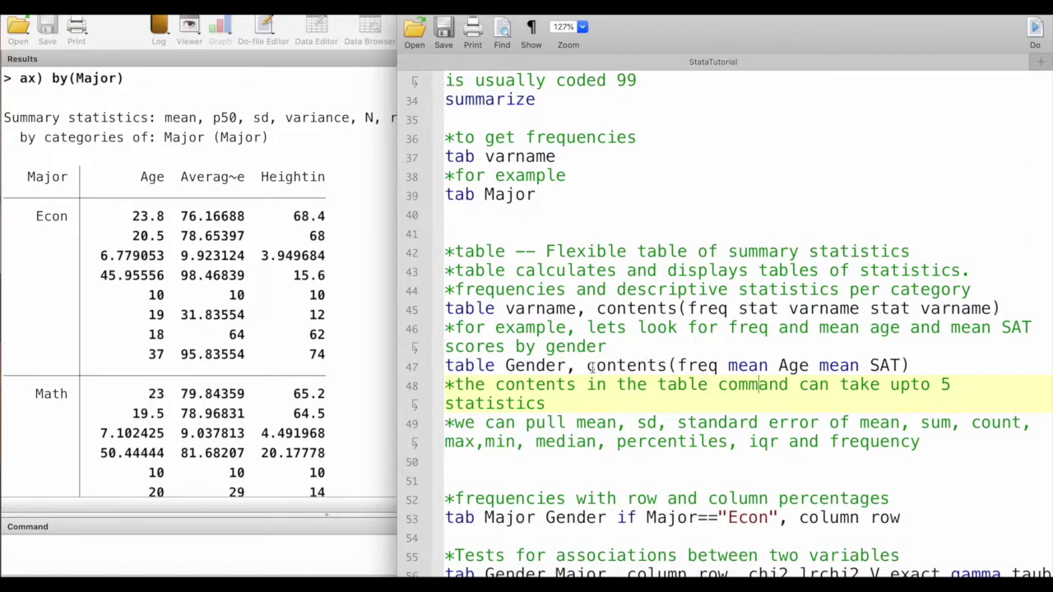
pyautogui.moveTo(586, 365); pyautogui.dragTo(954, 362)
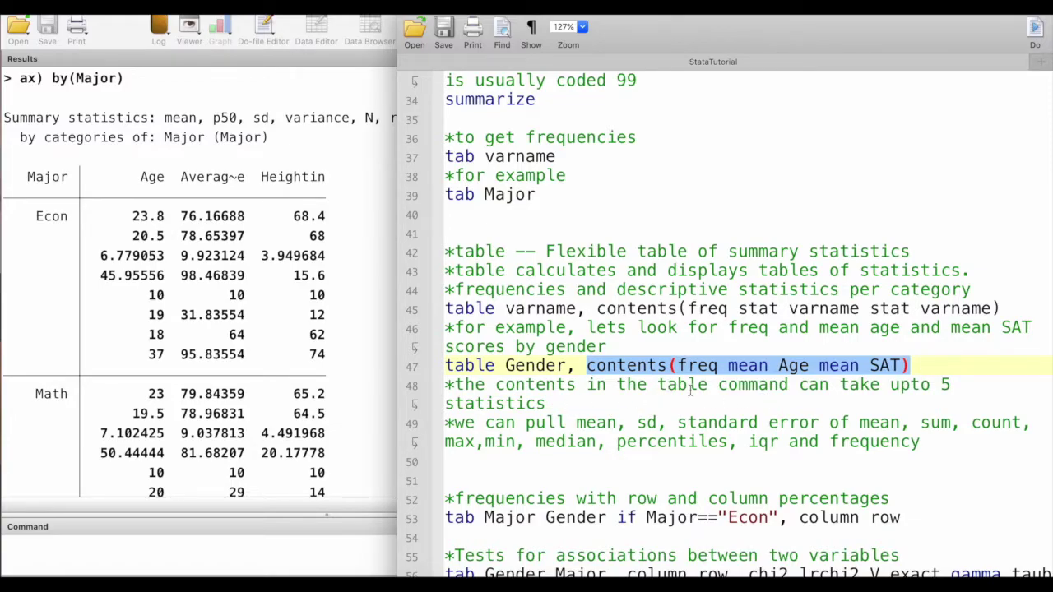
pyautogui.click(768, 384)
pyautogui.click(699, 365)
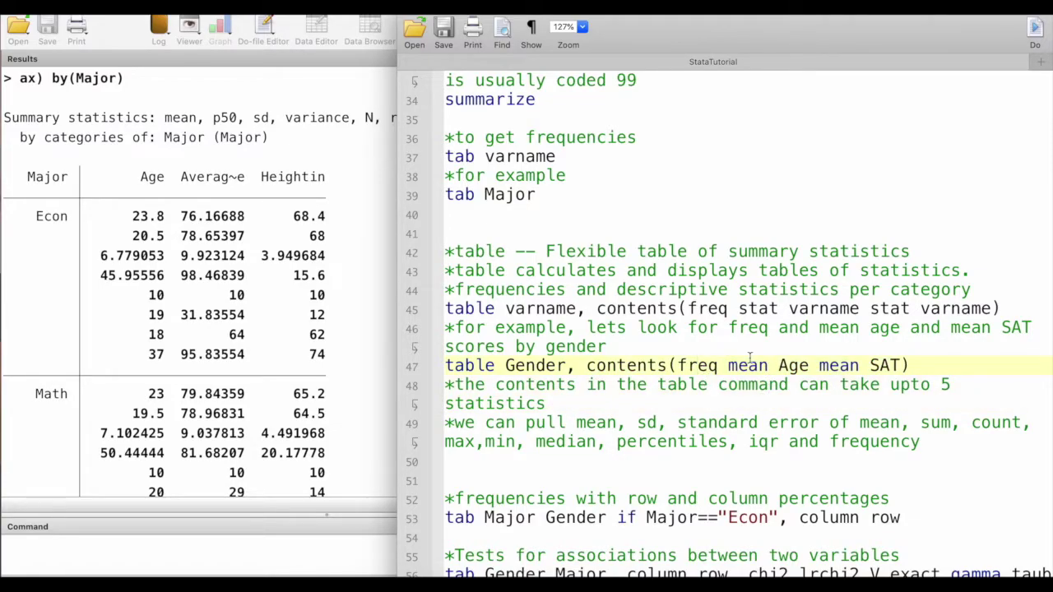
pyautogui.click(821, 367)
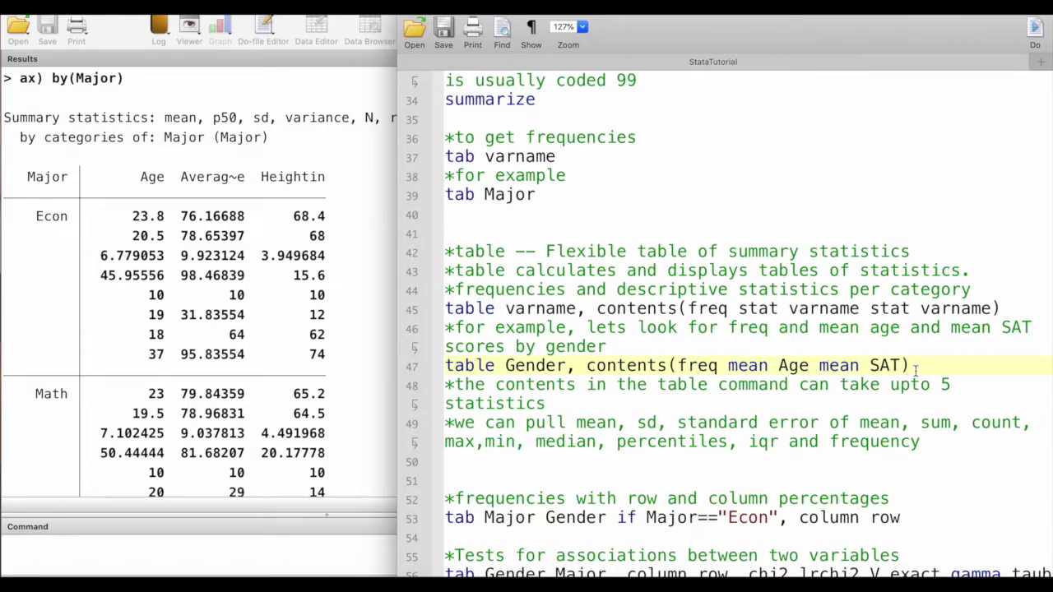